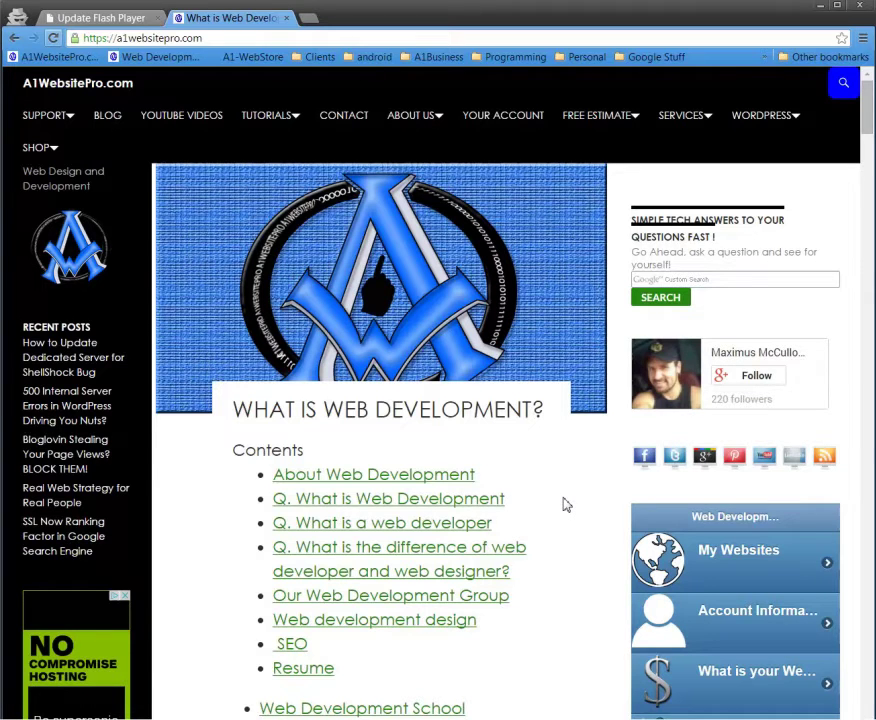
Compare the fake Flash Player update tab with the What is Web Development tab, ending on the latter.
click(231, 38)
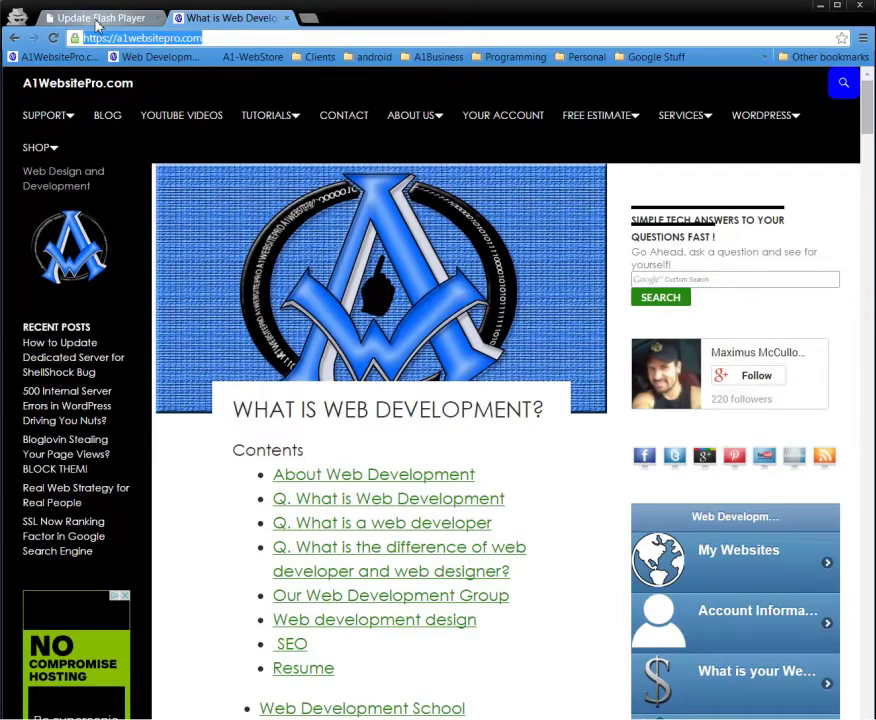
click(97, 20)
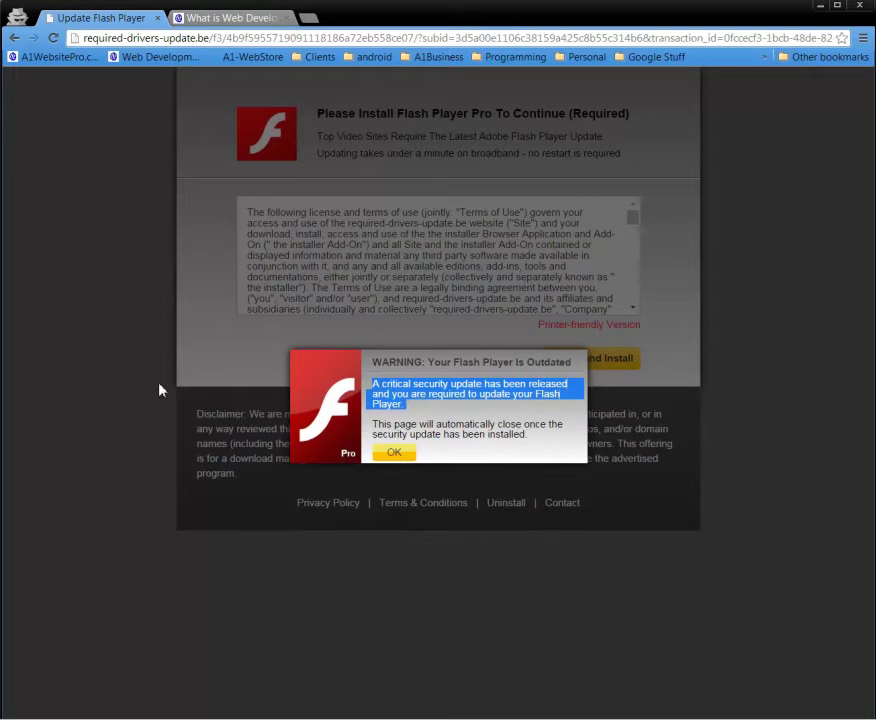
click(441, 385)
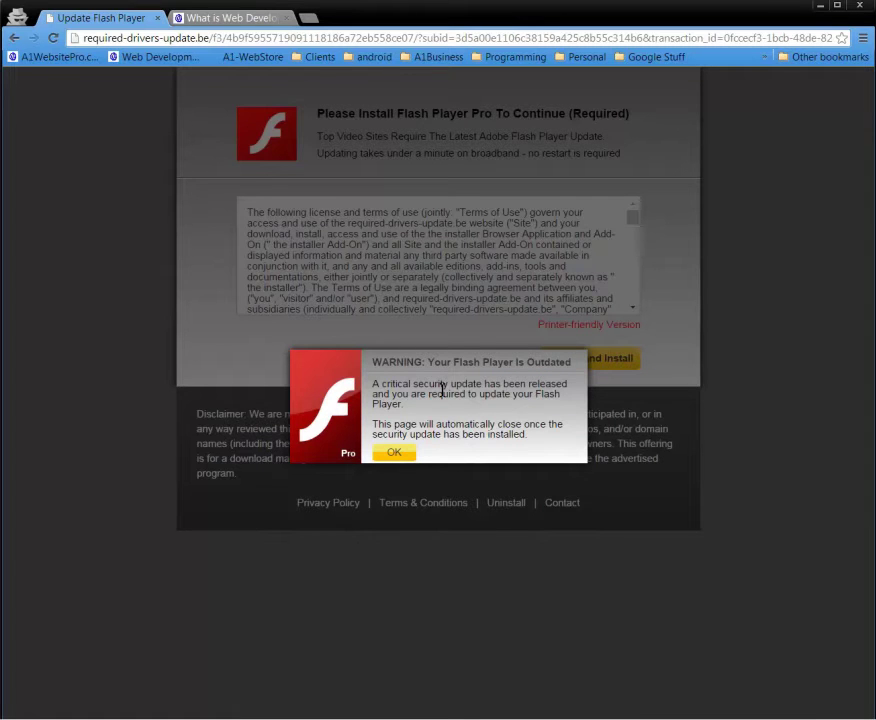
click(240, 17)
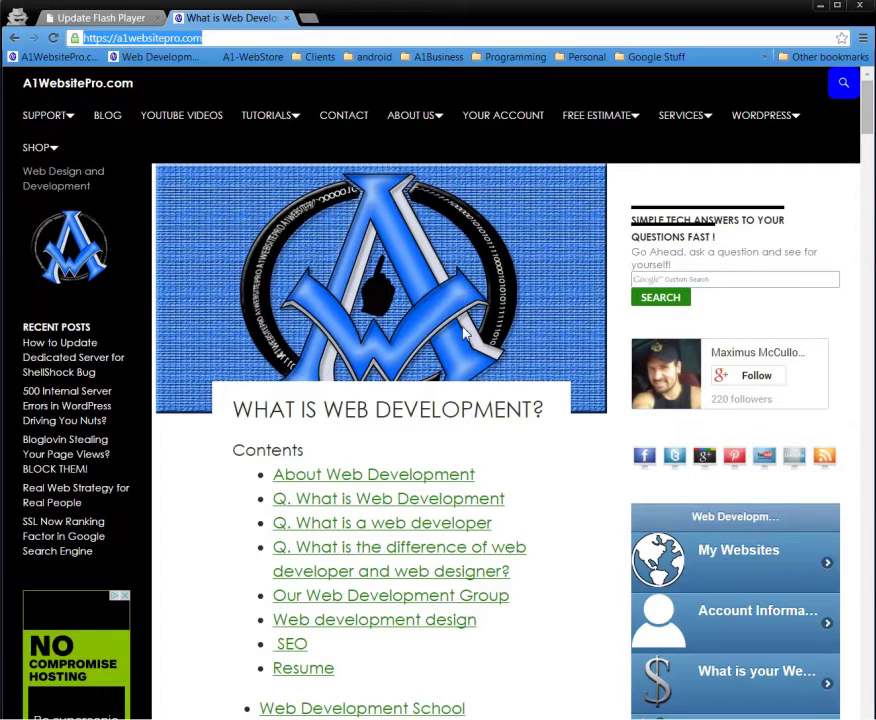
click(86, 17)
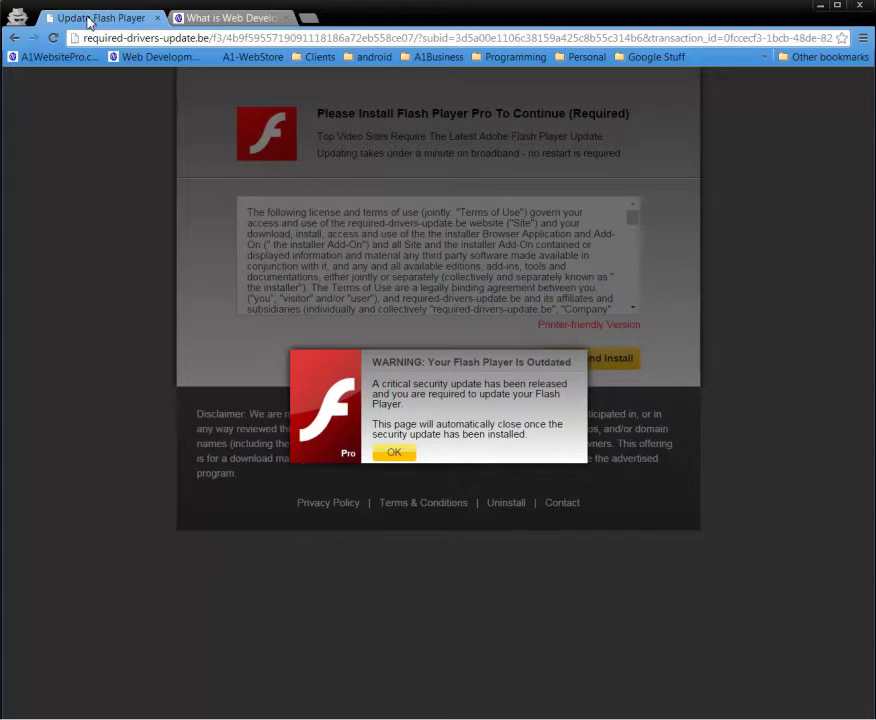
click(219, 18)
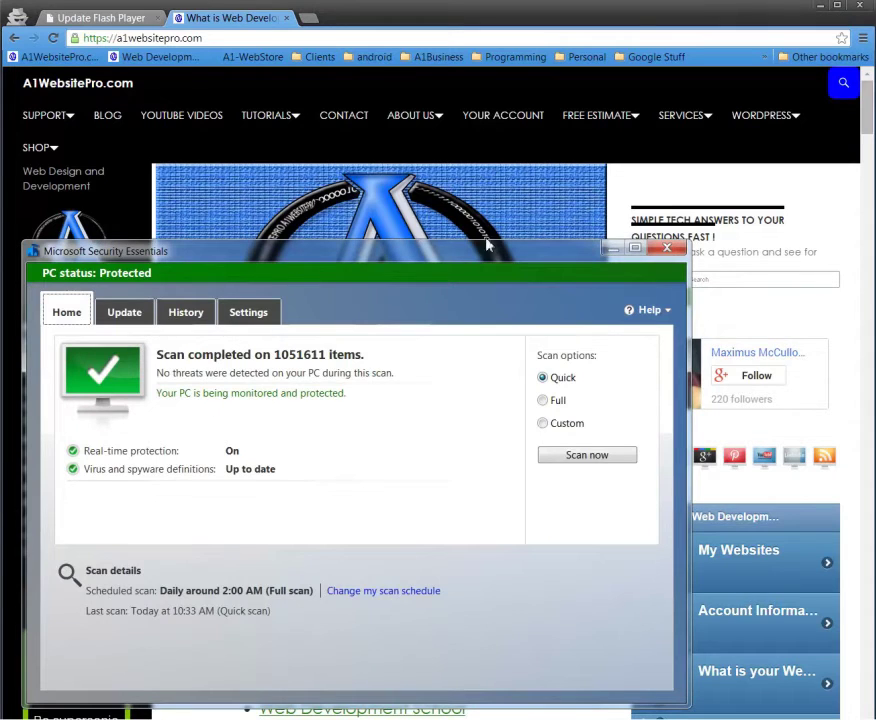
Move the Security Essentials window, check it reports no threats, and minimize it.
drag(430, 258, 540, 164)
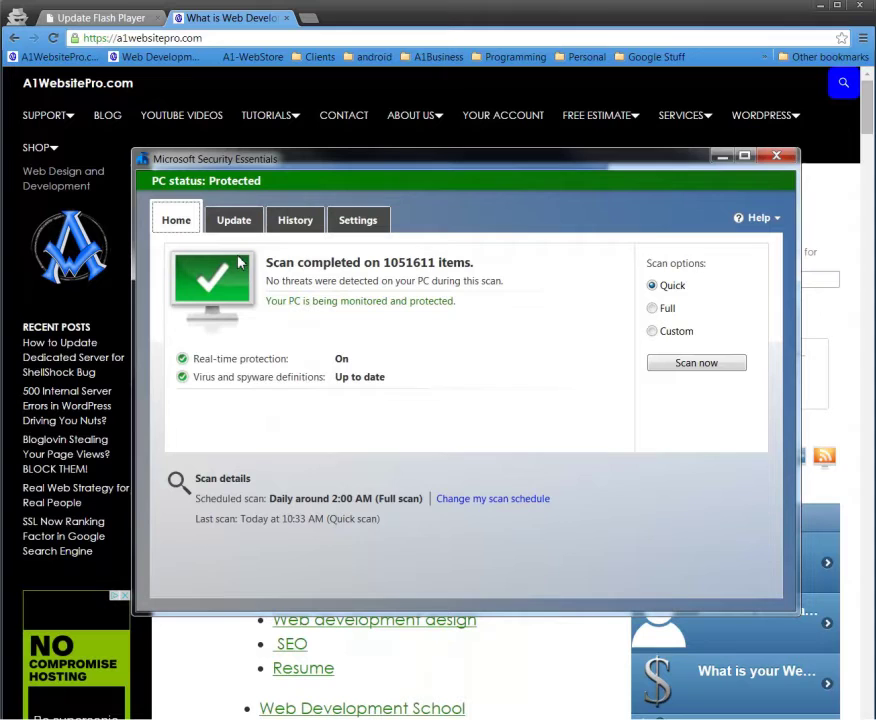
click(722, 156)
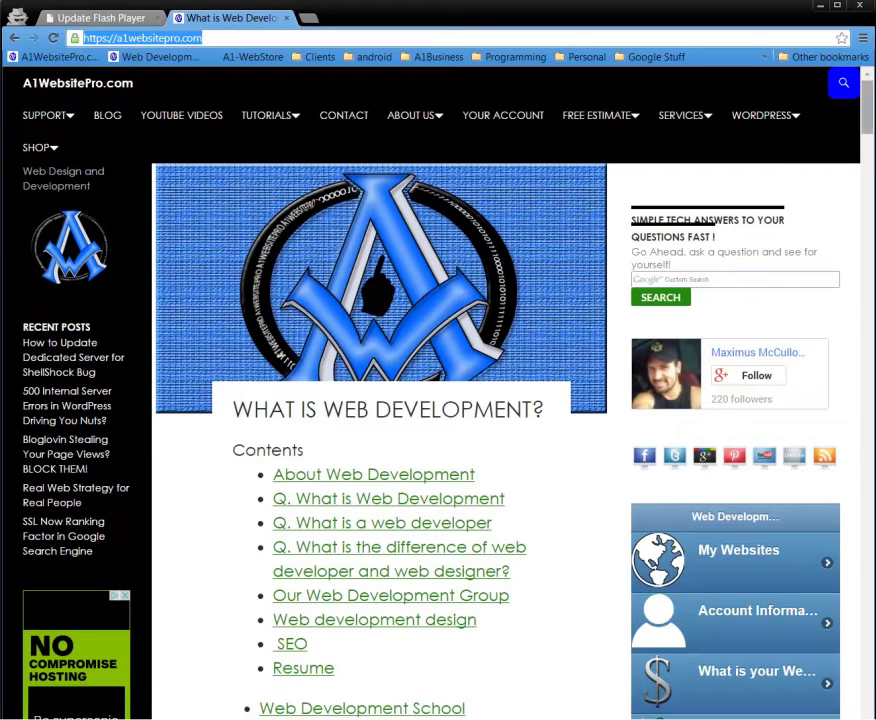
Go from the Start menu to Control Panel's 'Uninstall a program' list.
key(super)
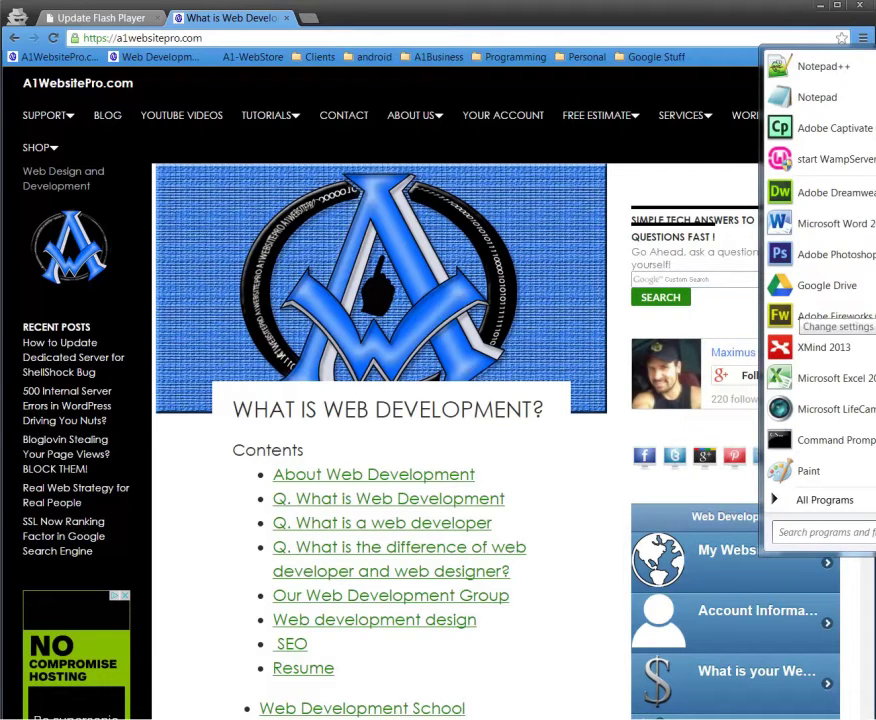
click(870, 320)
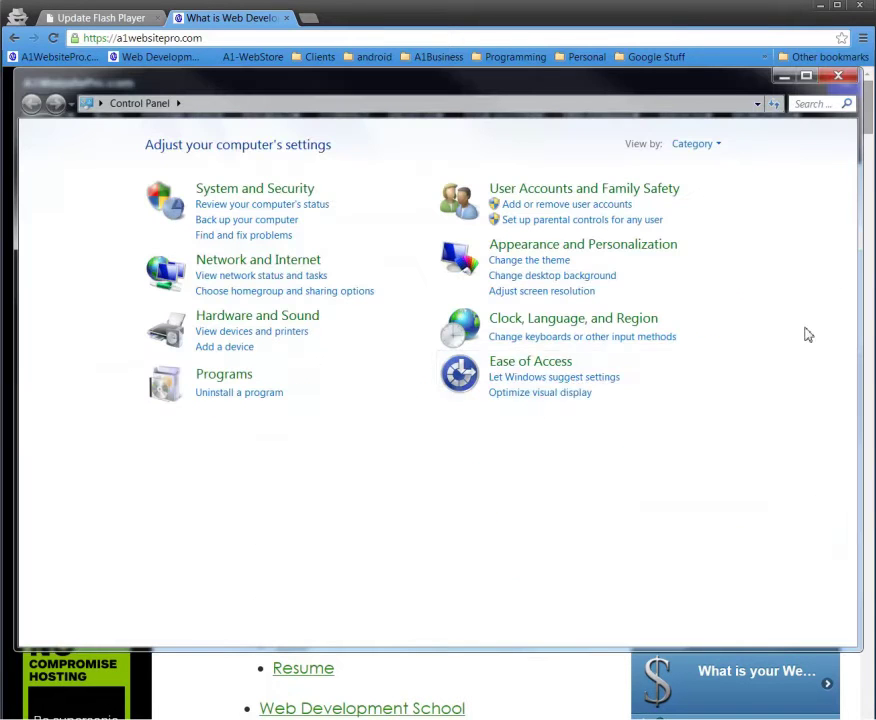
click(222, 401)
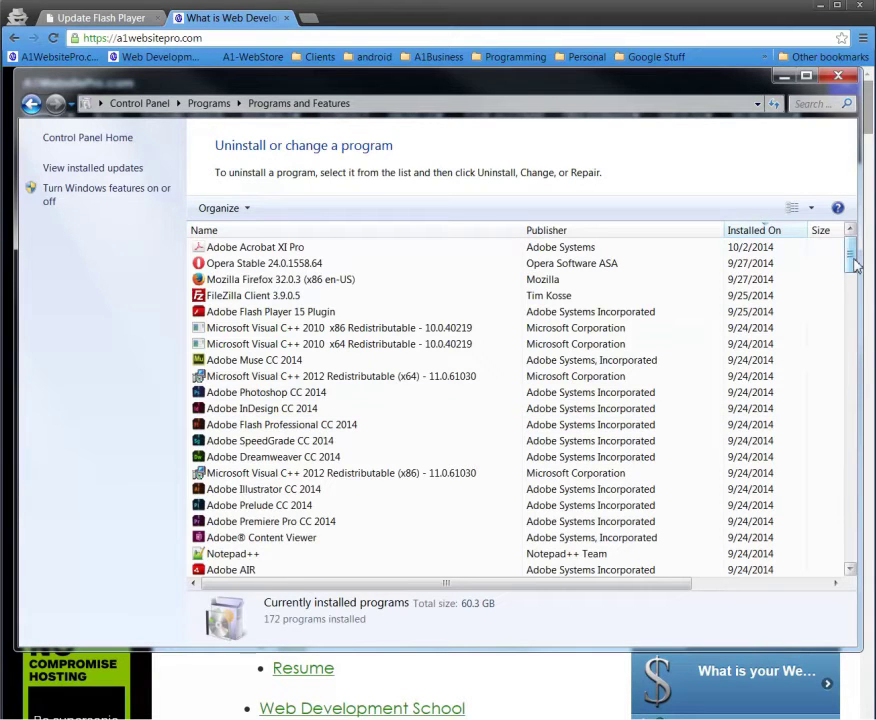
Sort programs by Installed On, newest first, and uninstall AX88179_AX88178A Windows 7 Drivers.
click(745, 233)
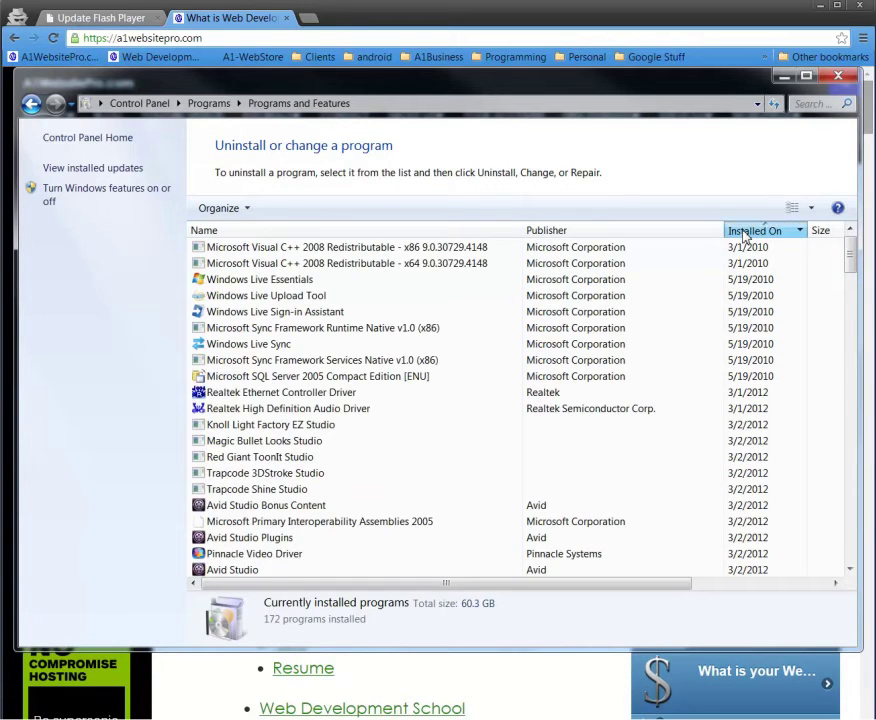
click(747, 233)
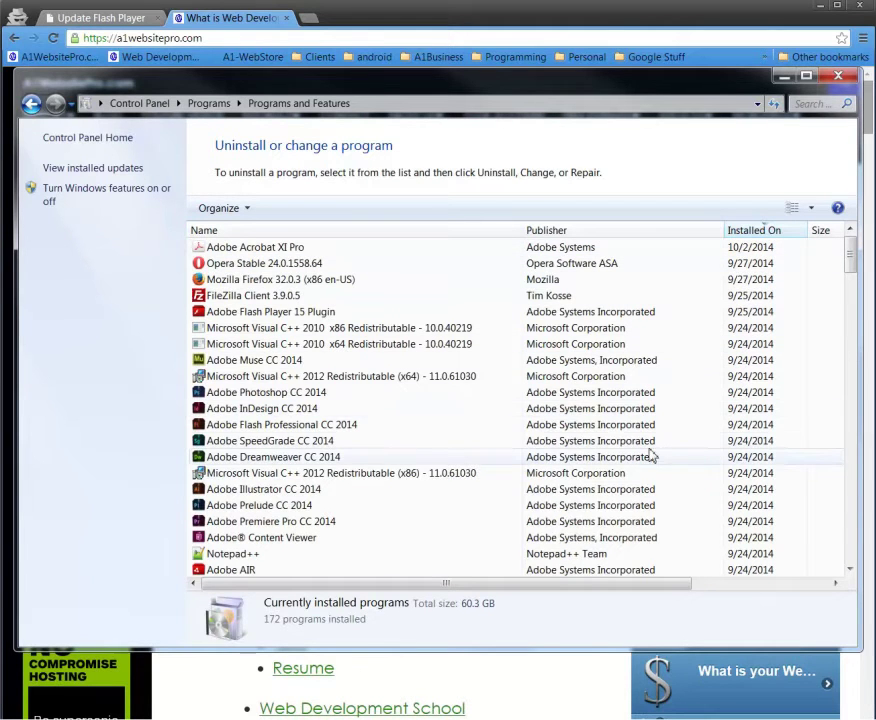
scroll(600, 450, down, 1)
scroll(470, 440, down, 1)
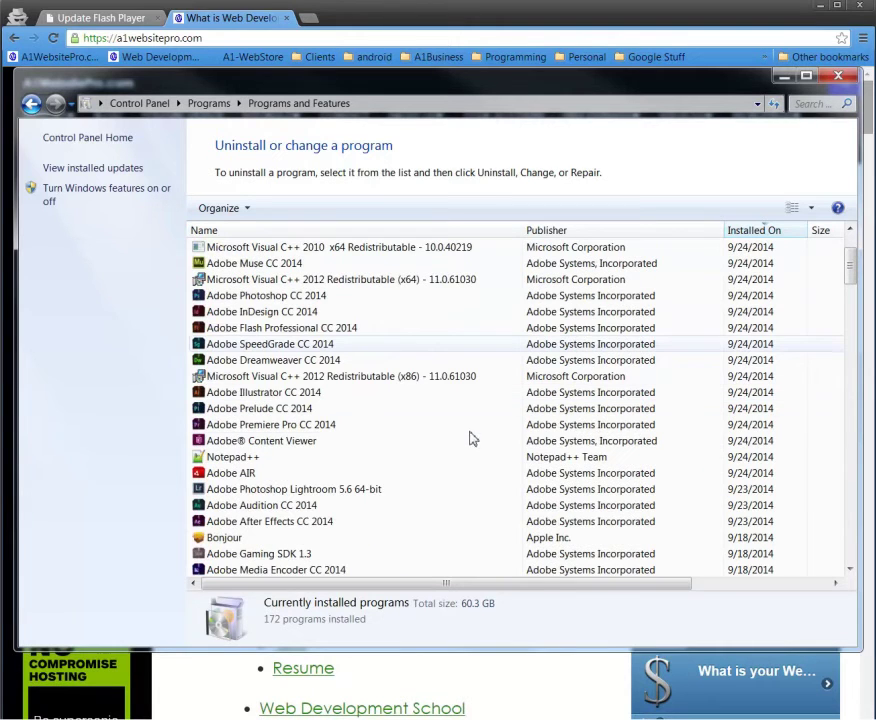
scroll(470, 436, down, 2)
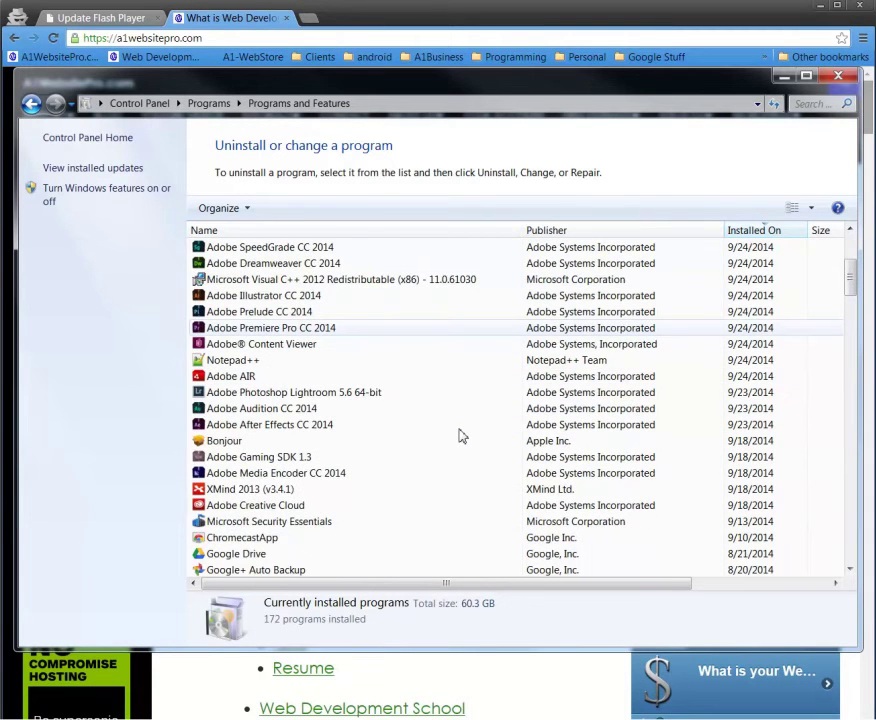
scroll(462, 436, down, 2)
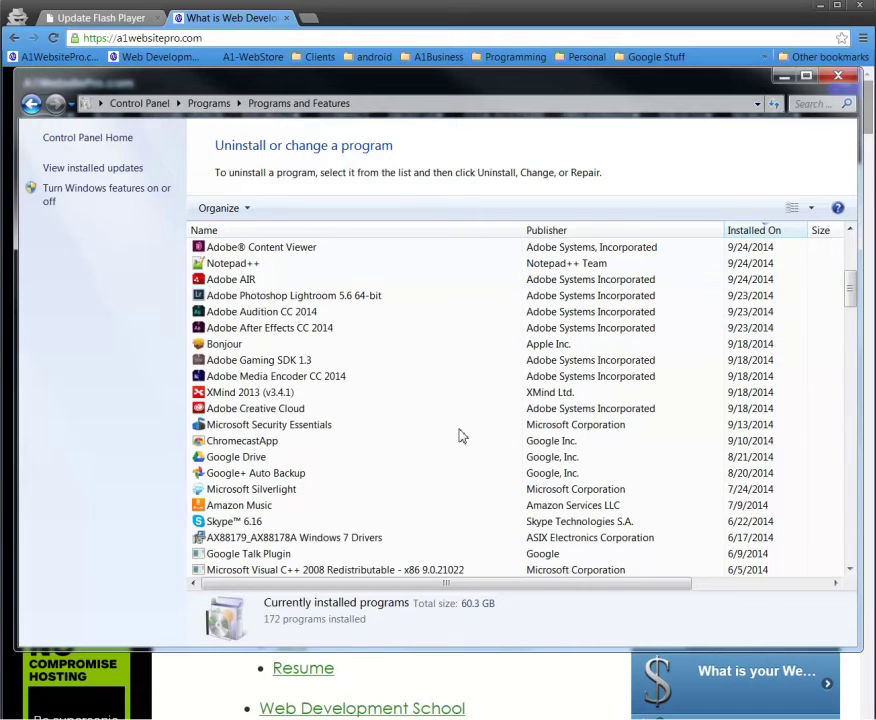
click(296, 537)
scroll(436, 506, down, 2)
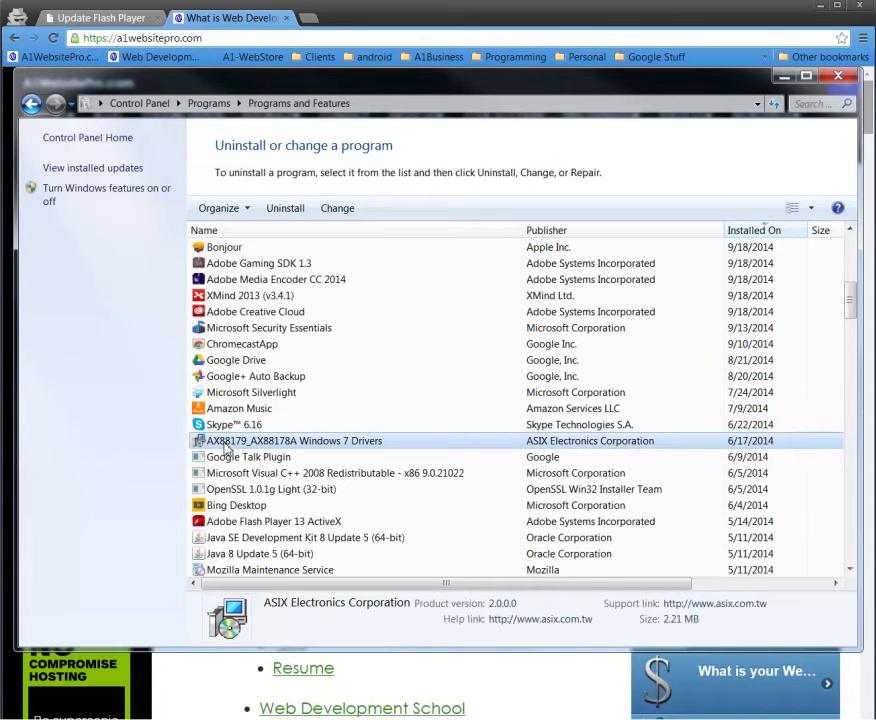
click(288, 213)
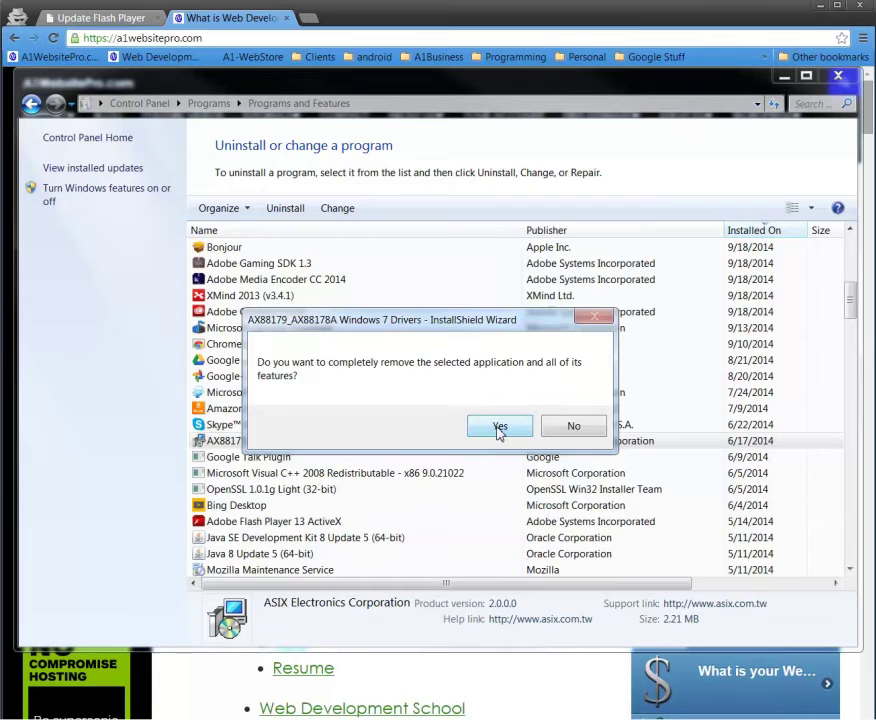
Confirm complete removal of the AX88179_AX88178A drivers, then bring Chrome back to the front.
click(497, 428)
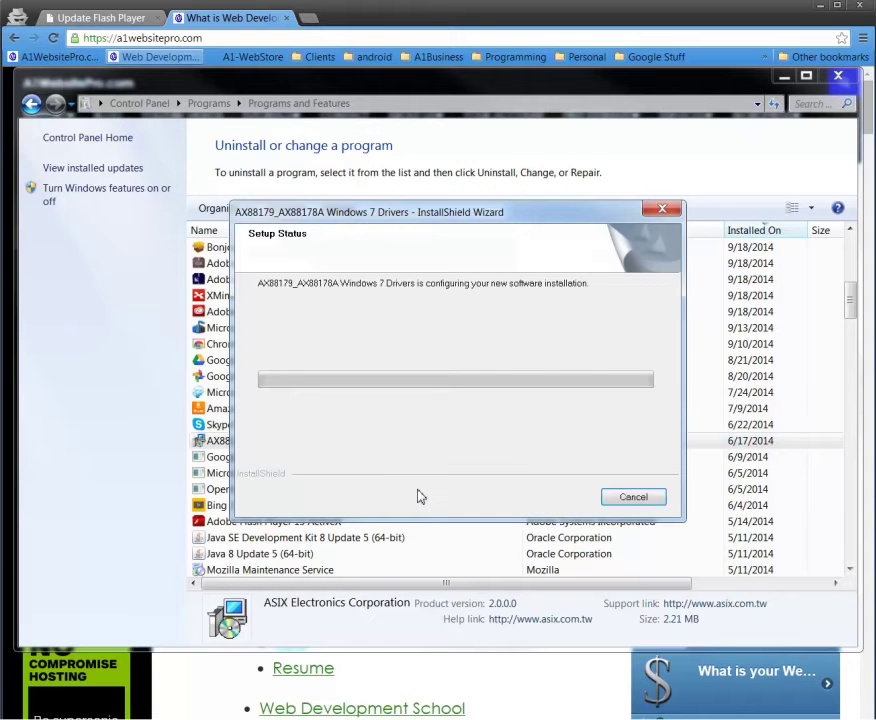
click(237, 20)
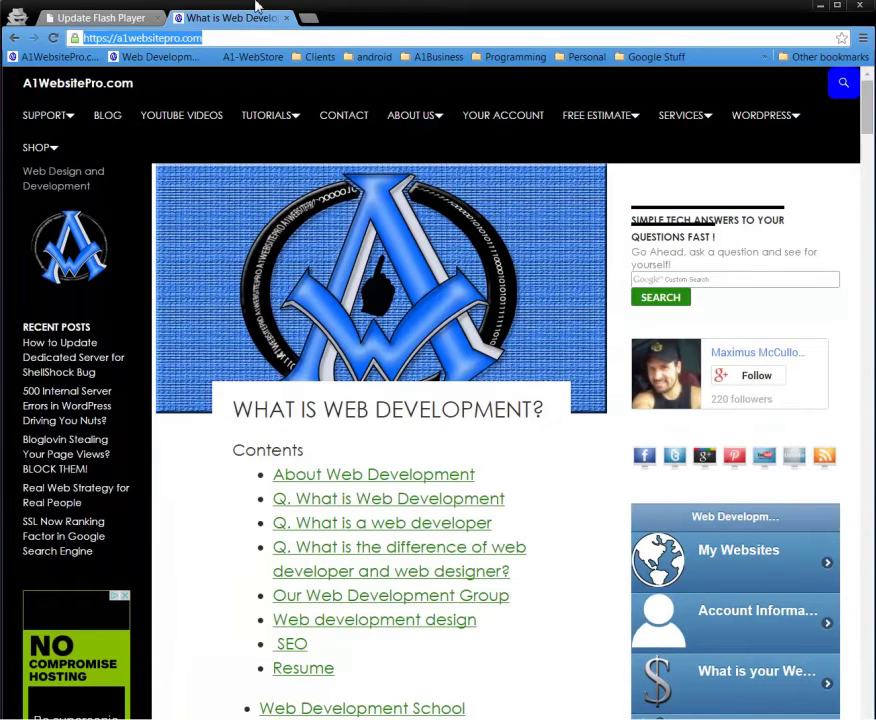
Review Chrome's installed extensions on chrome://extensions, scrolling down and back to the top.
click(863, 40)
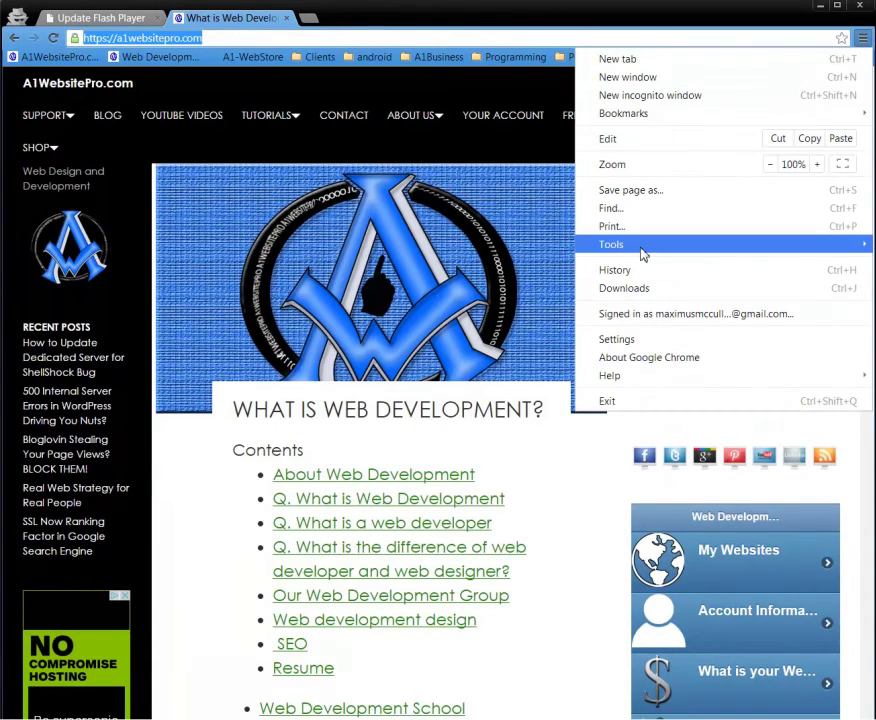
mouse_move(641, 250)
click(447, 285)
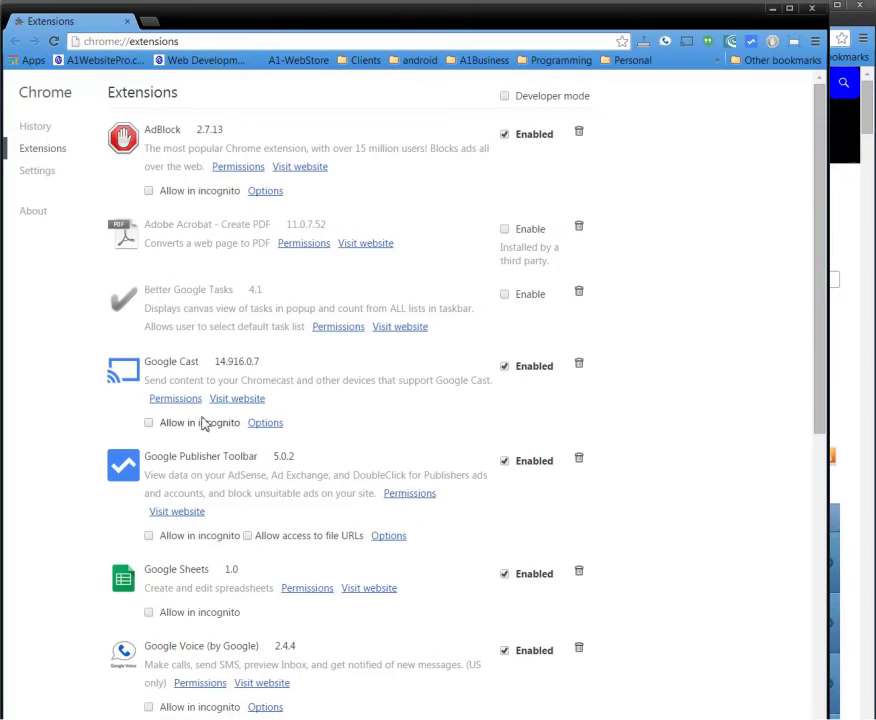
scroll(248, 356, down, 2)
scroll(250, 356, down, 2)
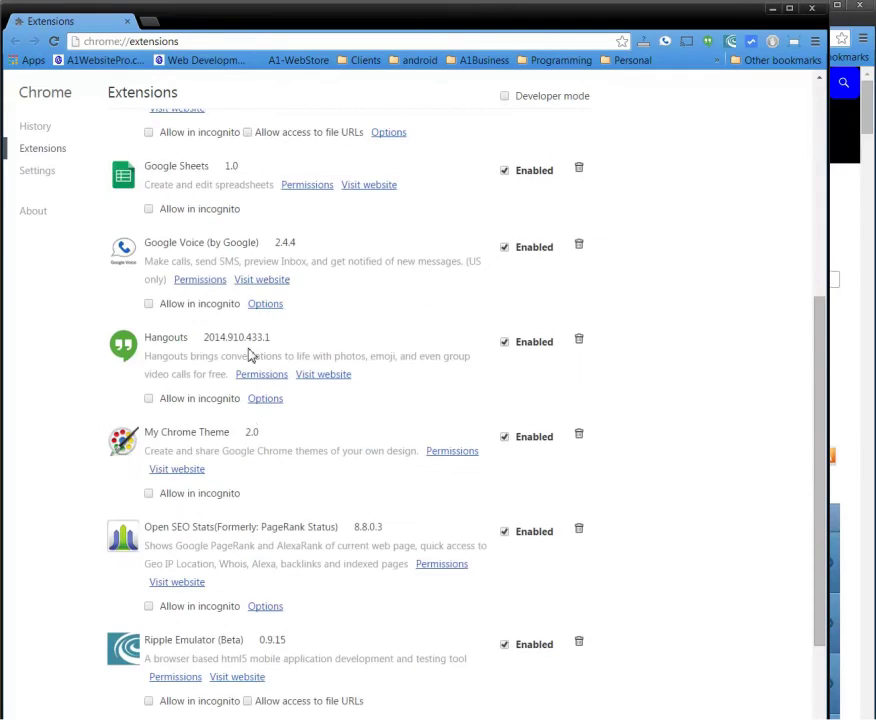
scroll(250, 356, down, 1)
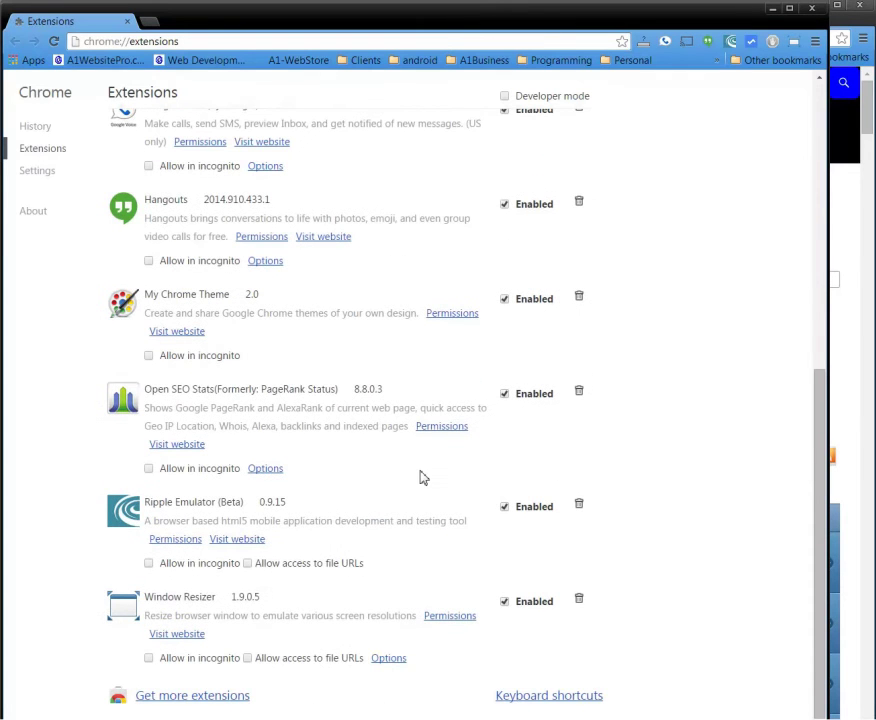
scroll(425, 482, up, 3)
scroll(432, 474, up, 2)
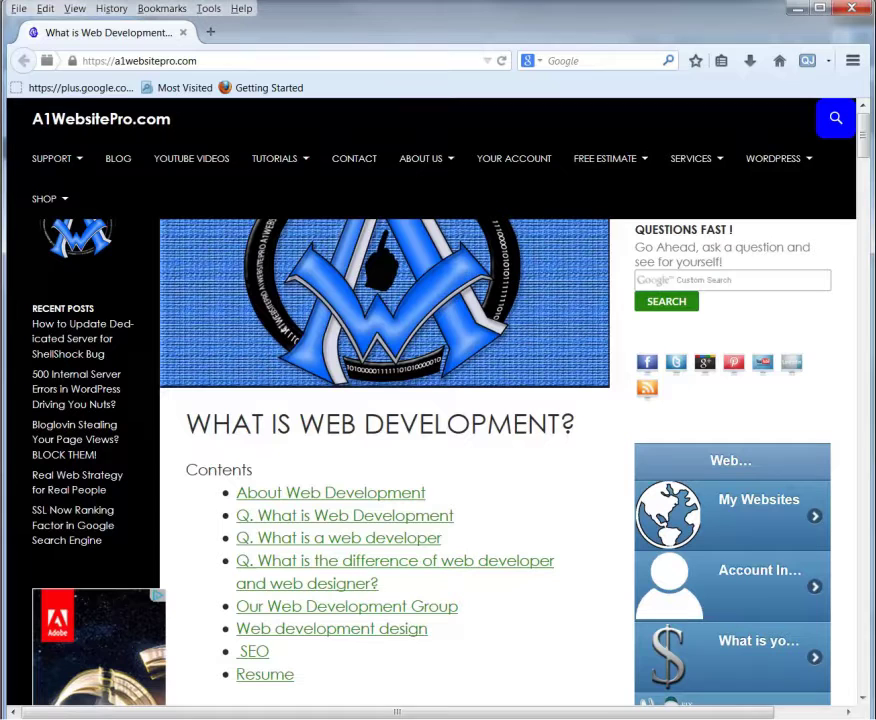
Review Firefox's Applications content-type handlers in Options, then cancel without changes.
click(855, 62)
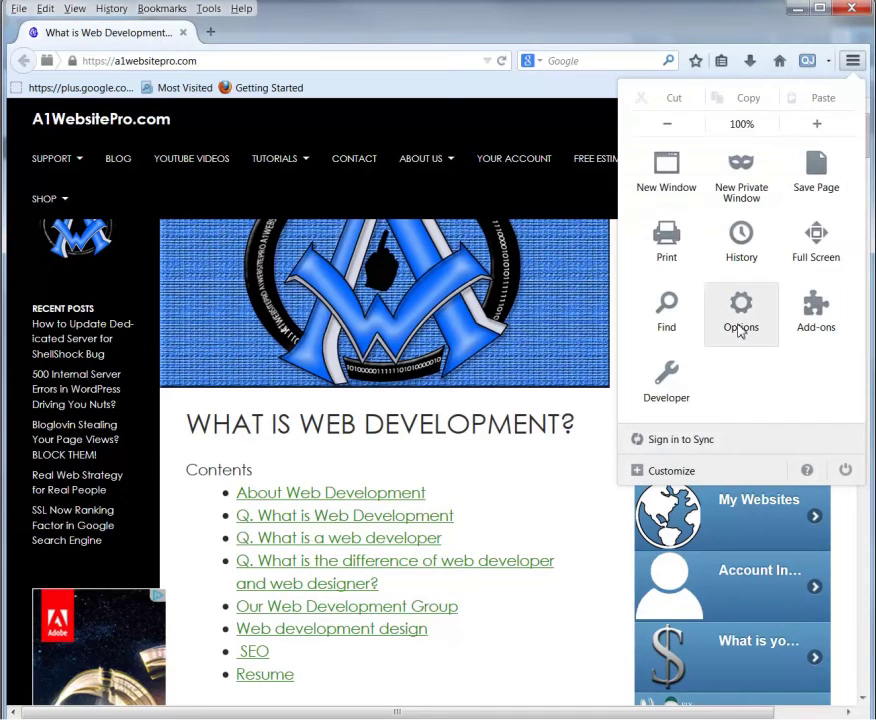
click(741, 318)
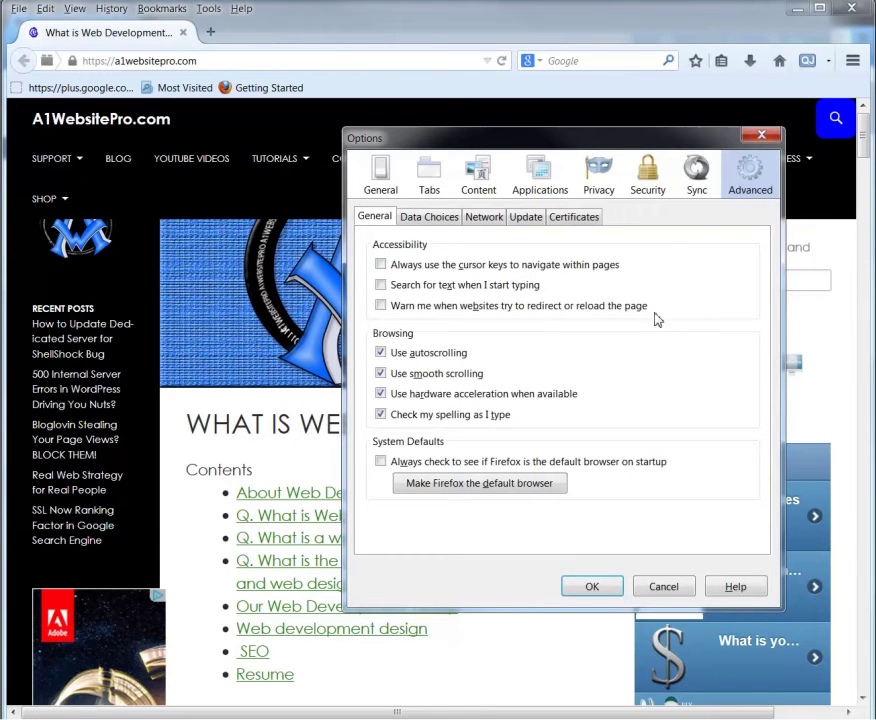
click(539, 174)
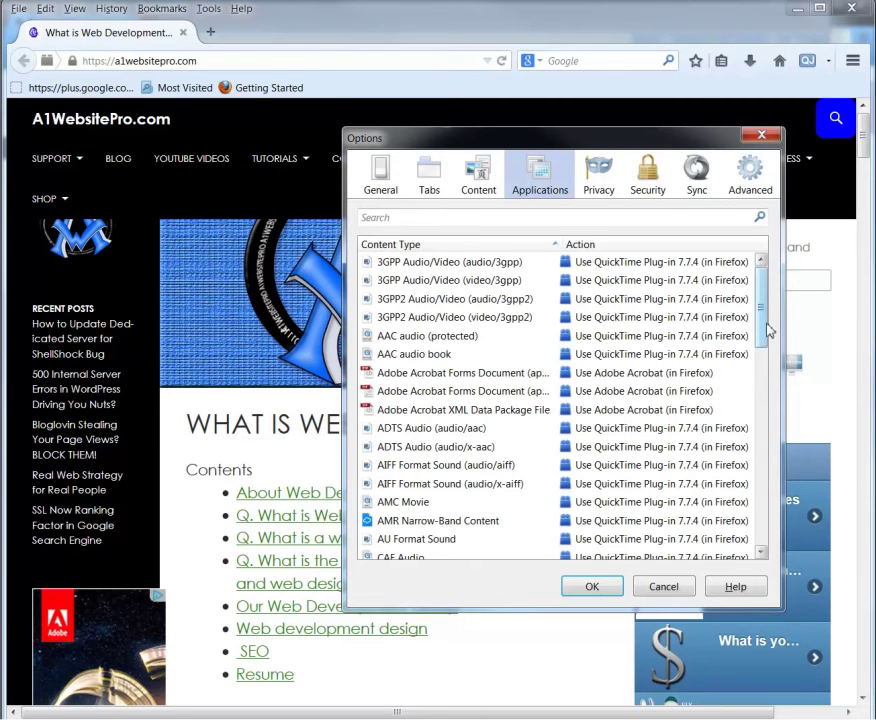
scroll(768, 340, down, 1)
drag(766, 358, 766, 530)
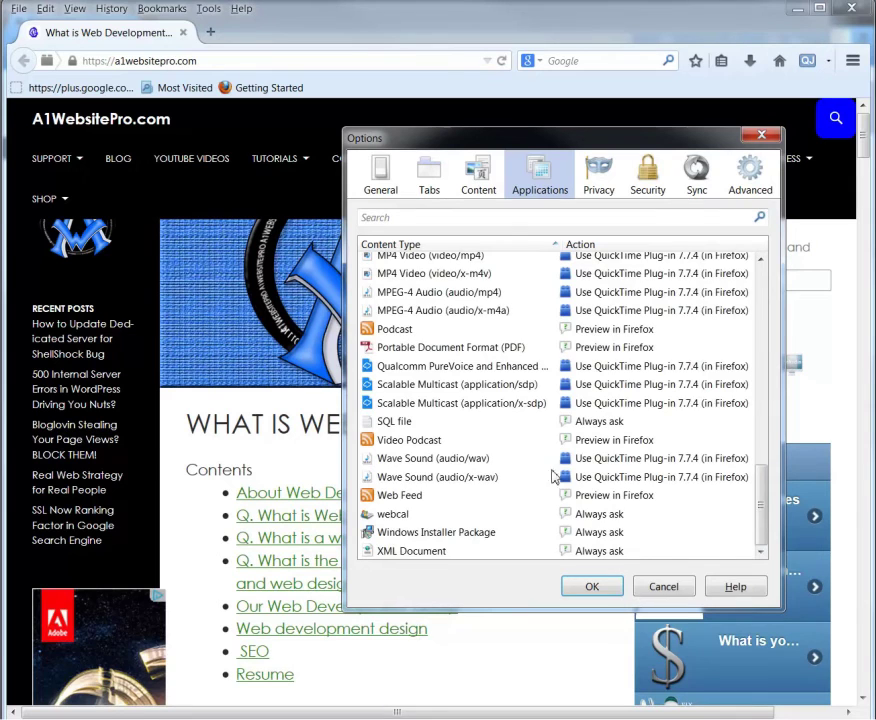
scroll(560, 466, up, 10)
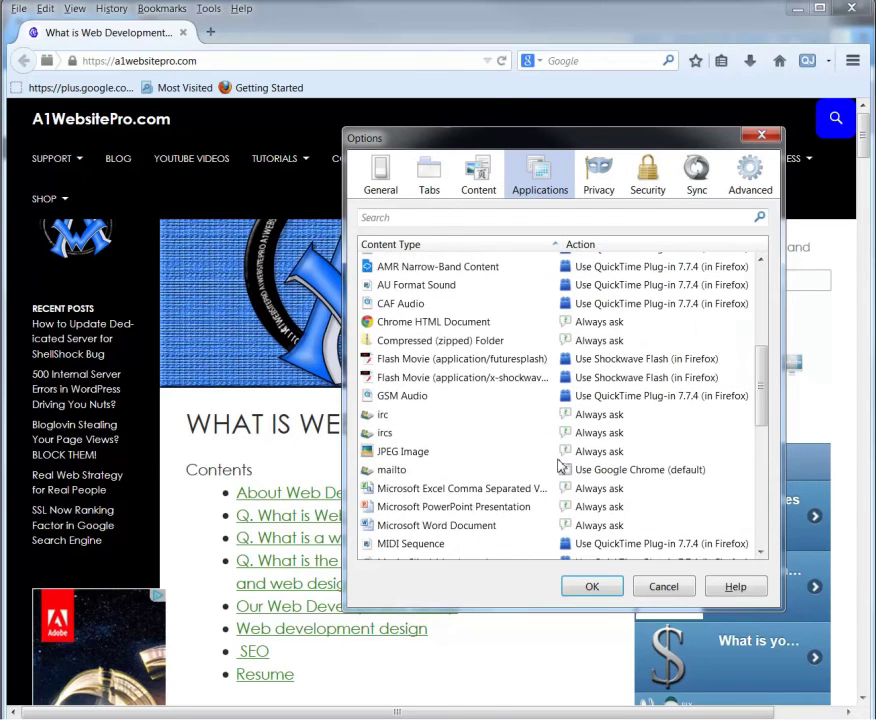
scroll(560, 466, up, 2)
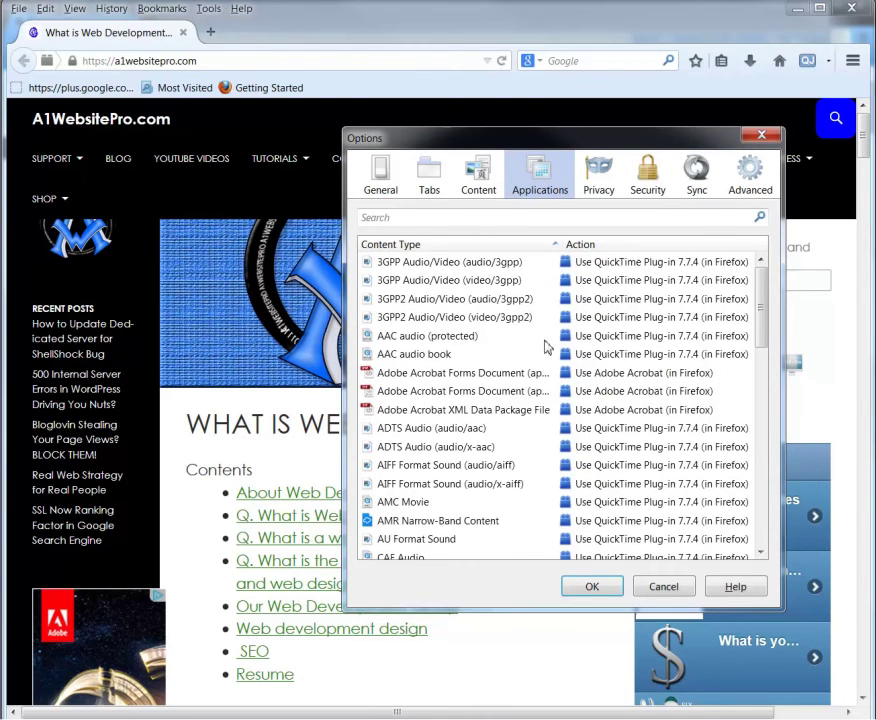
click(672, 586)
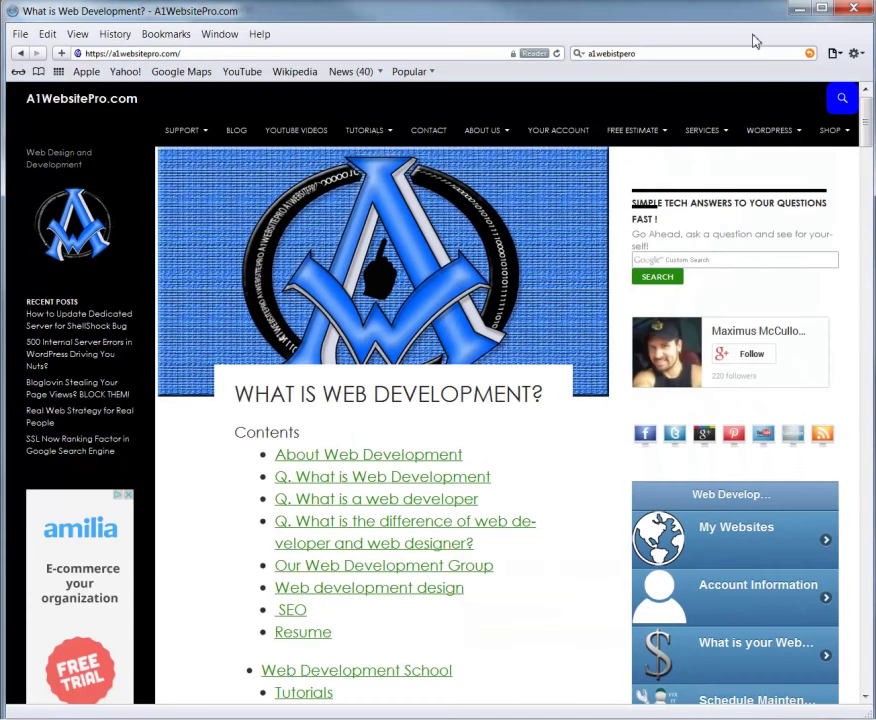
In Safari's Extensions preferences, toggle the Extensions switch to inspect the list, leaving it on.
click(855, 54)
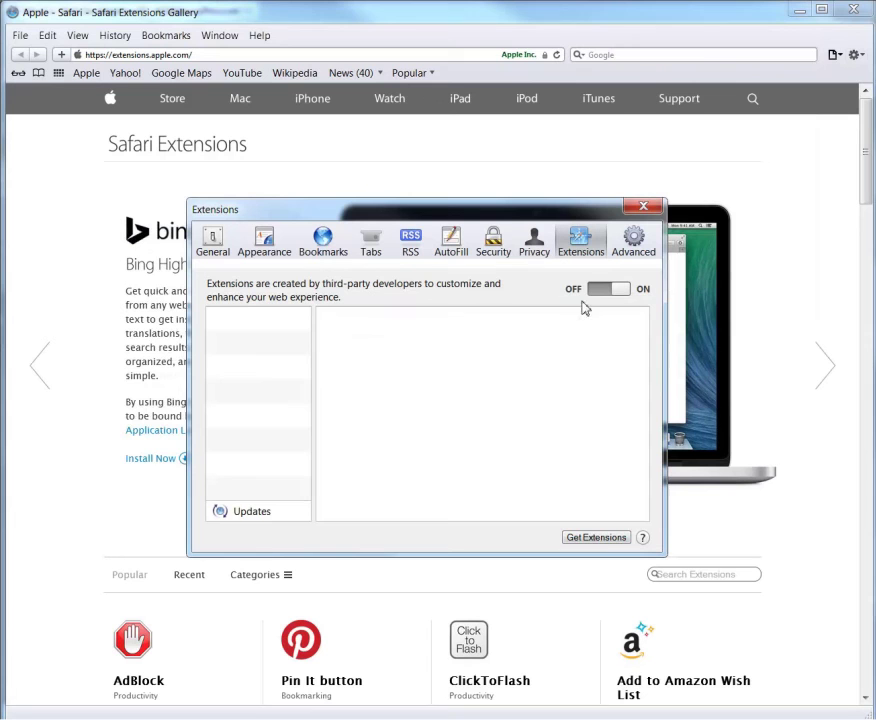
click(612, 291)
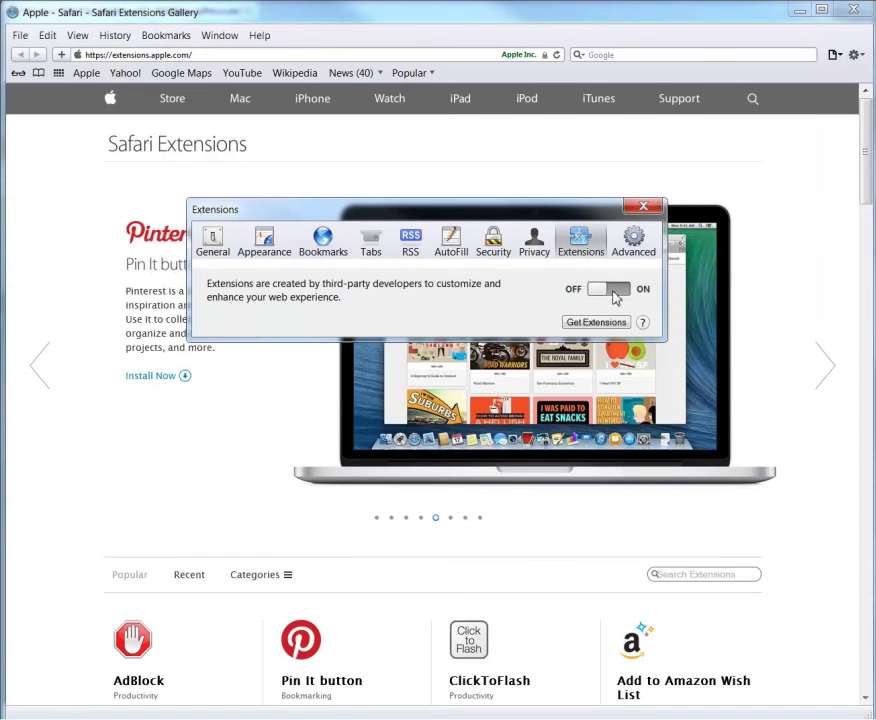
click(605, 292)
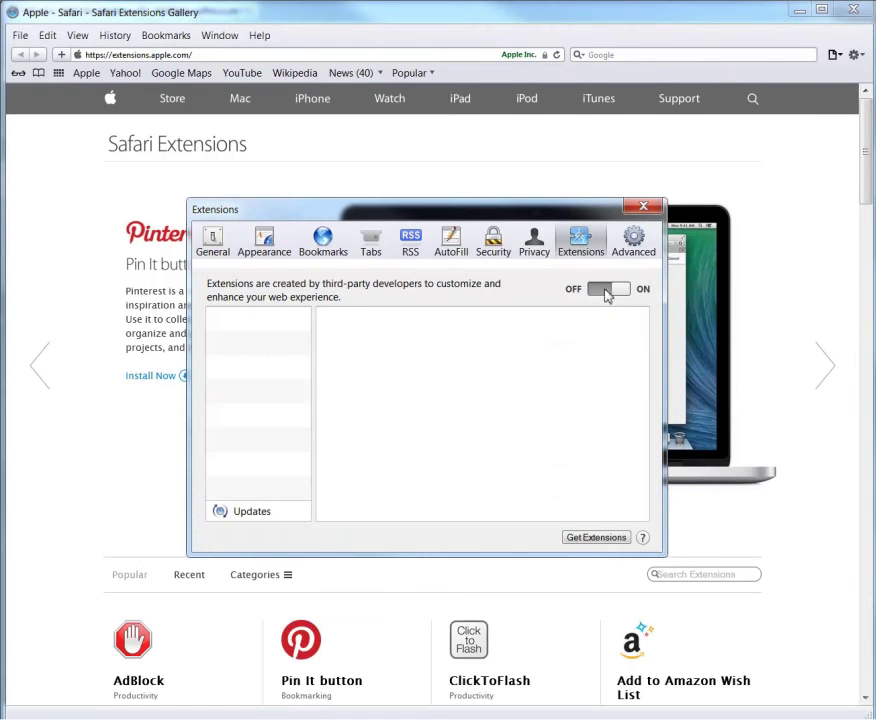
click(610, 293)
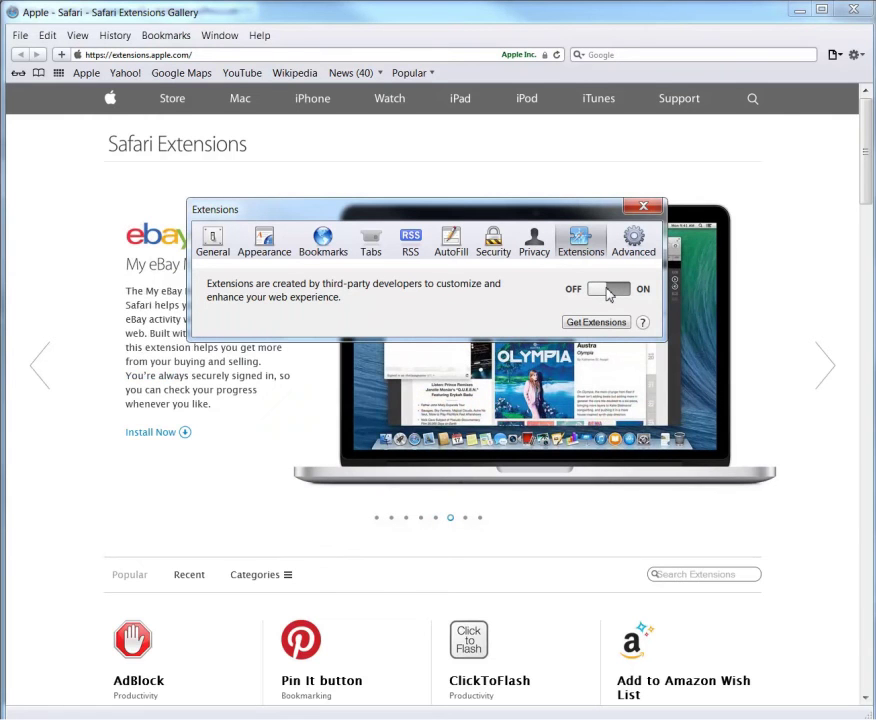
click(609, 291)
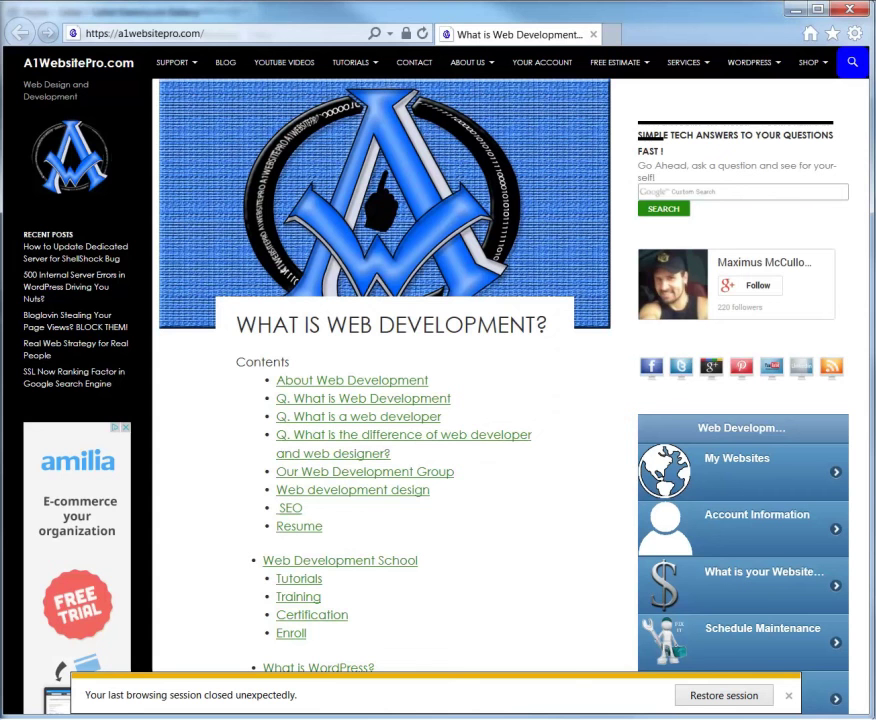
click(856, 34)
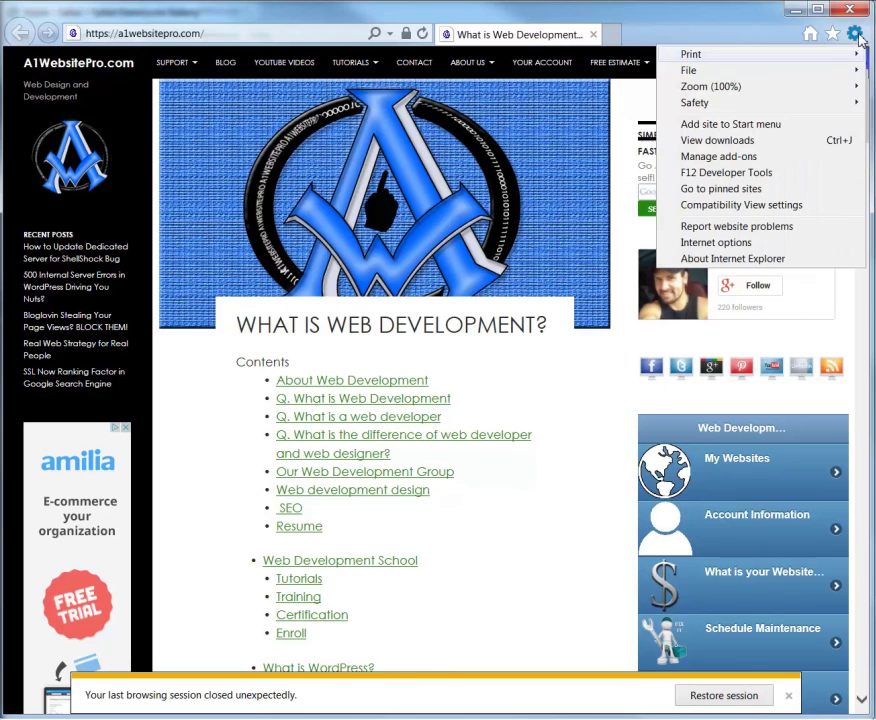
click(752, 157)
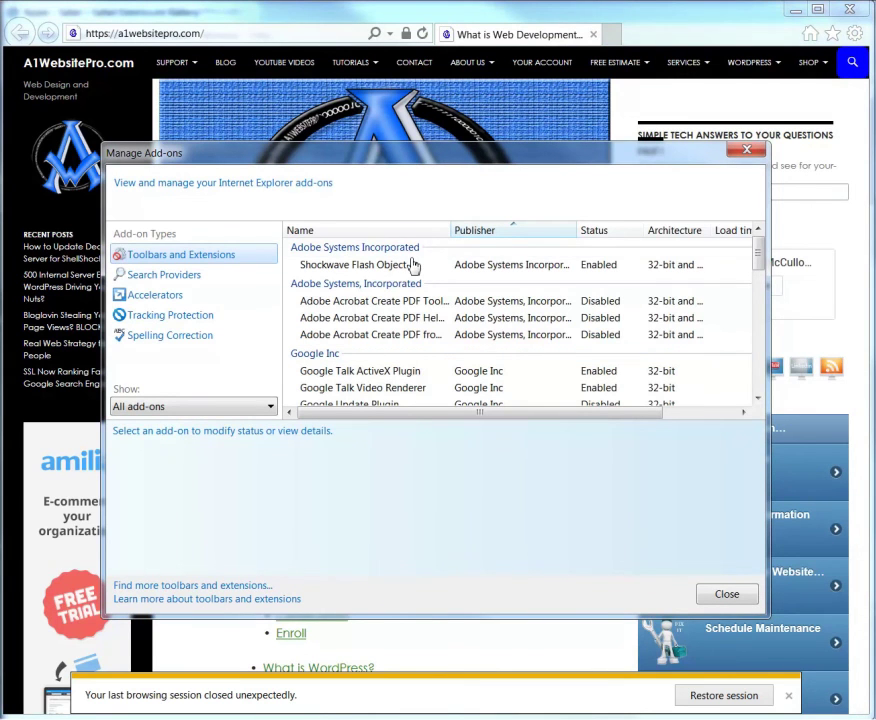
click(337, 270)
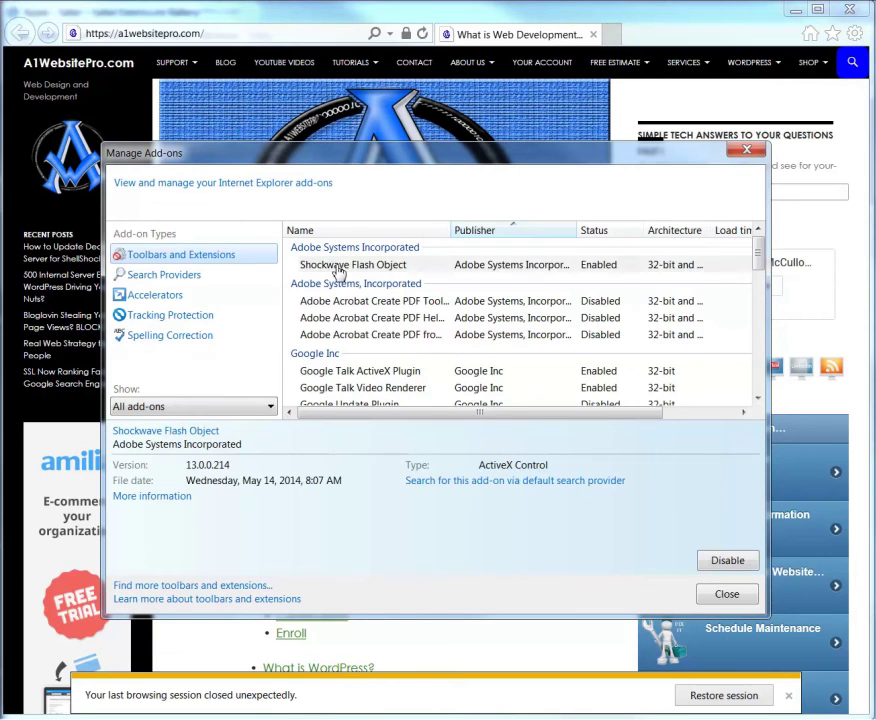
click(759, 399)
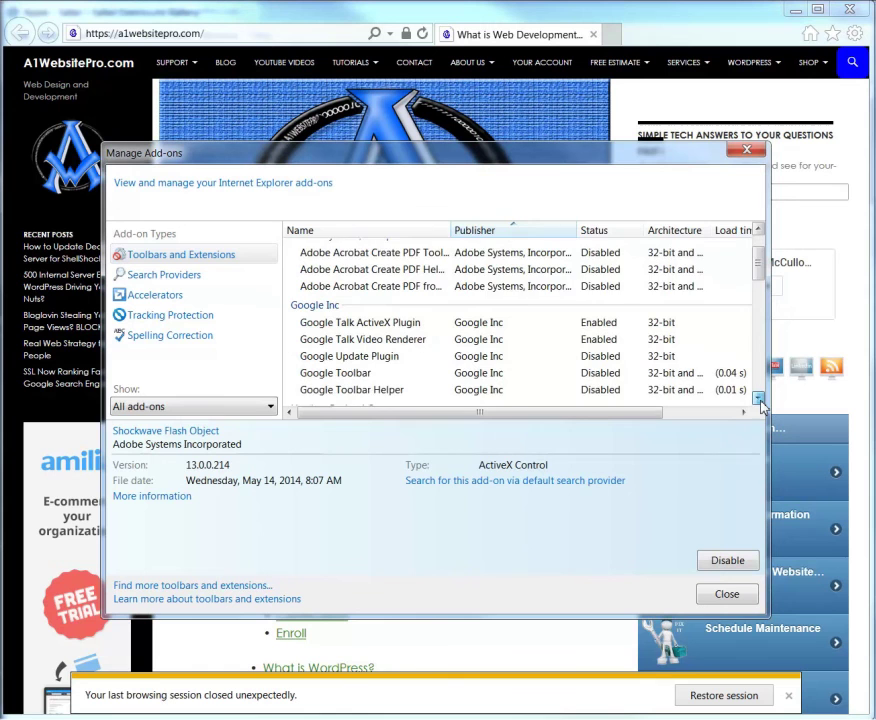
click(760, 384)
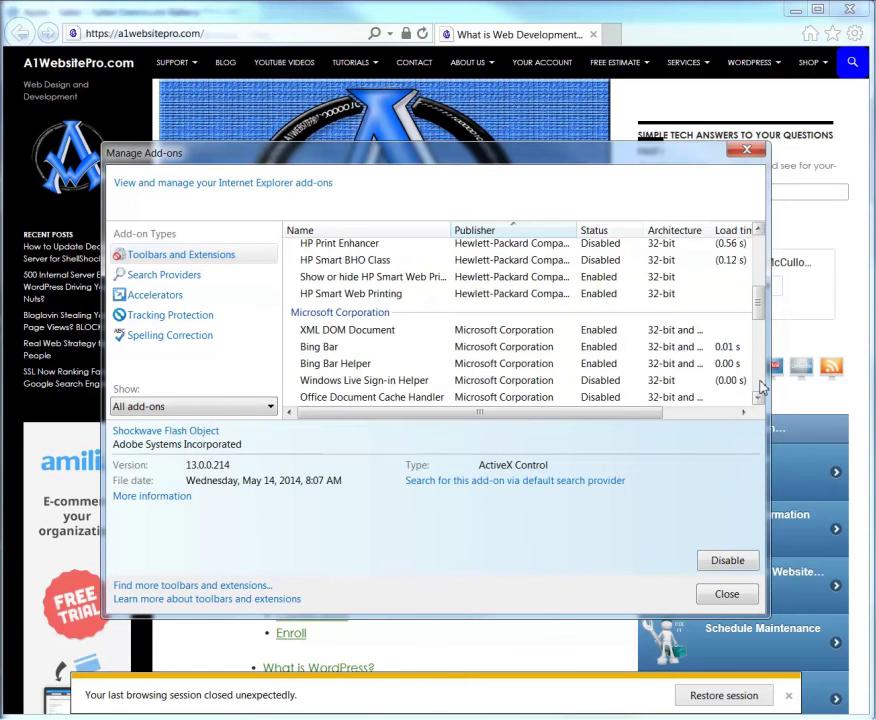
click(760, 386)
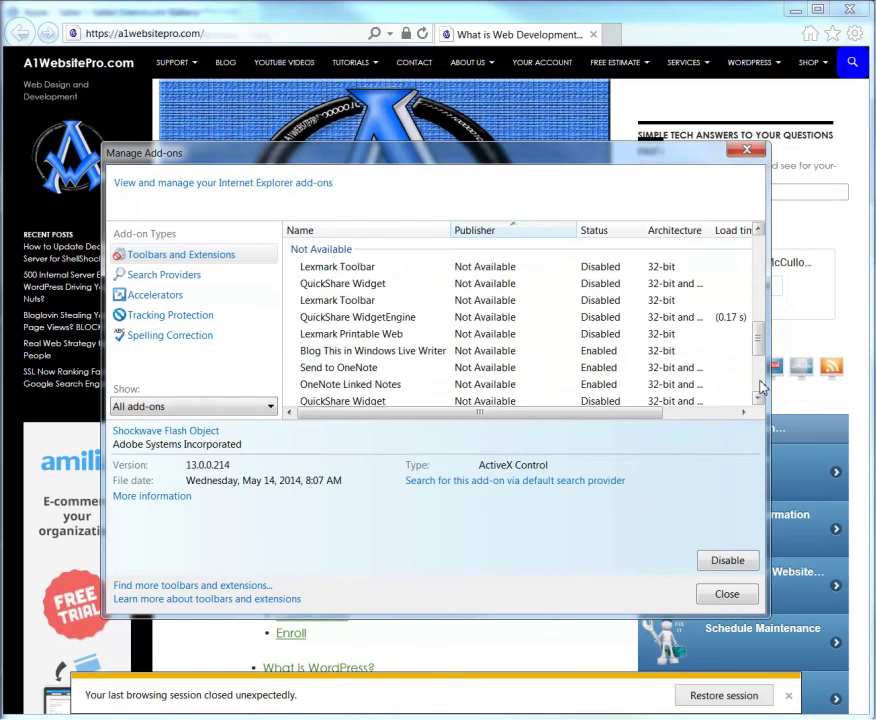
click(759, 386)
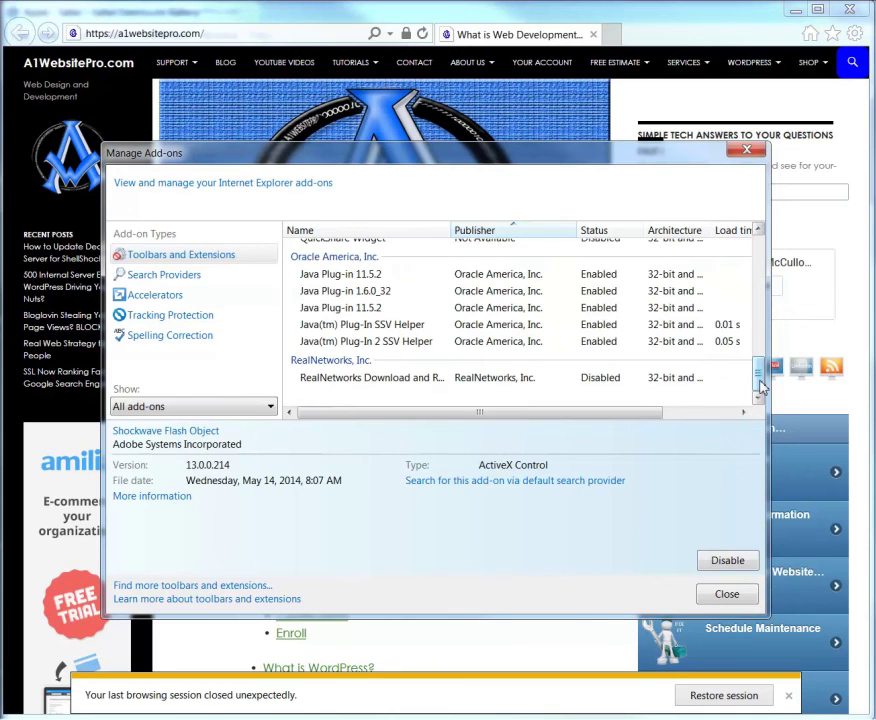
drag(760, 386, 757, 231)
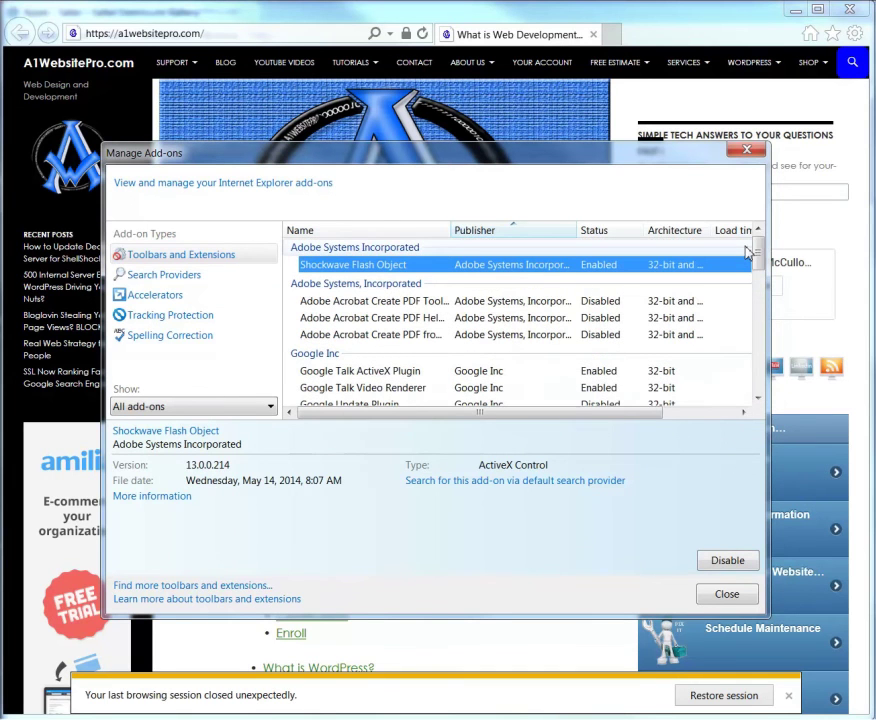
click(726, 596)
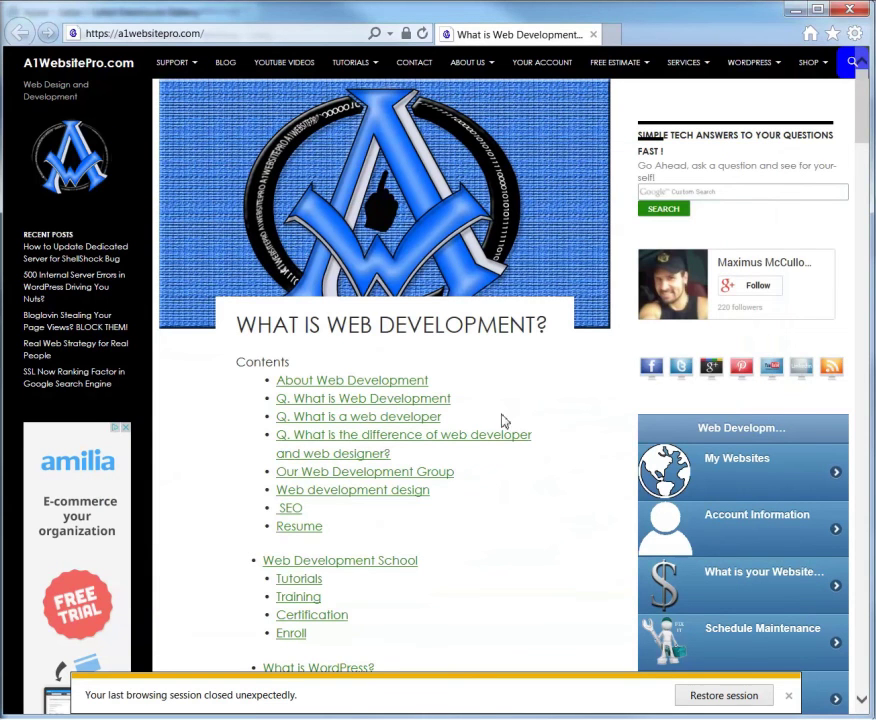